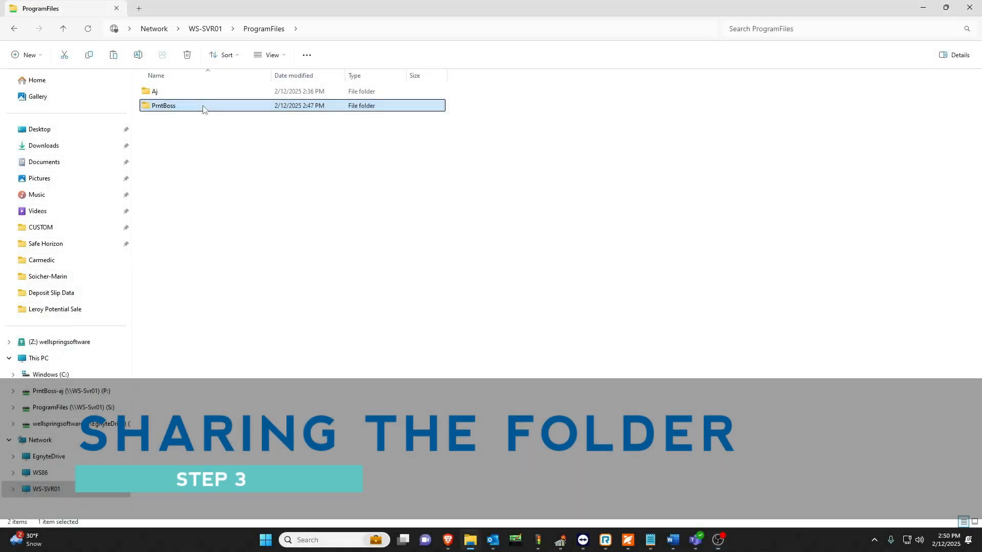
# Share the PrntBoss folder on the network with Everyone, using the Read/Write permission level.
pyautogui.rightClick(203, 109)
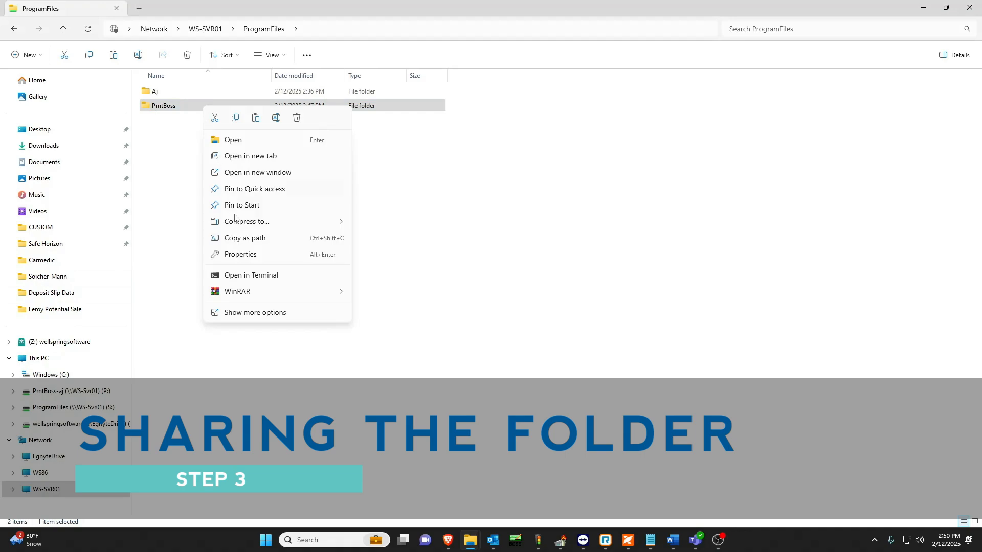
pyautogui.click(245, 255)
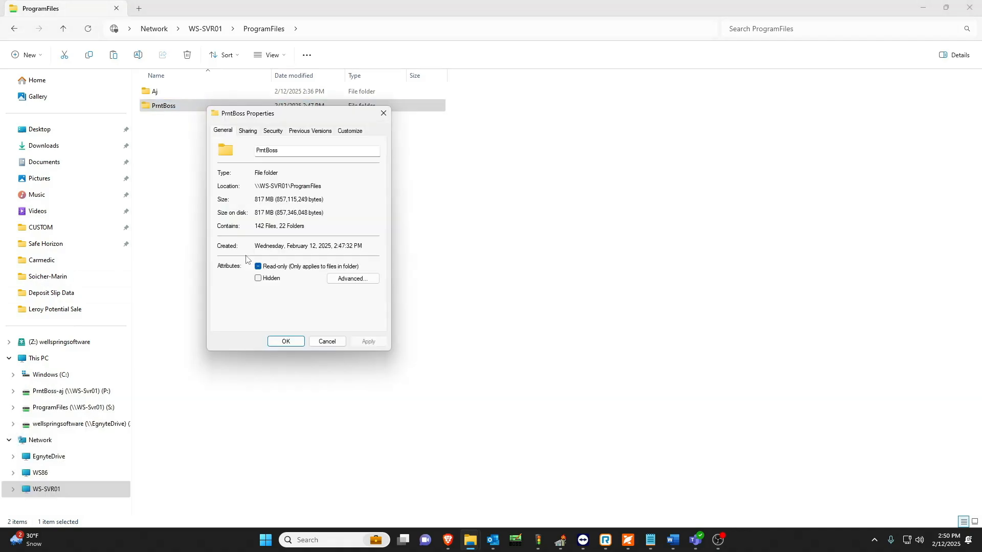
pyautogui.click(247, 131)
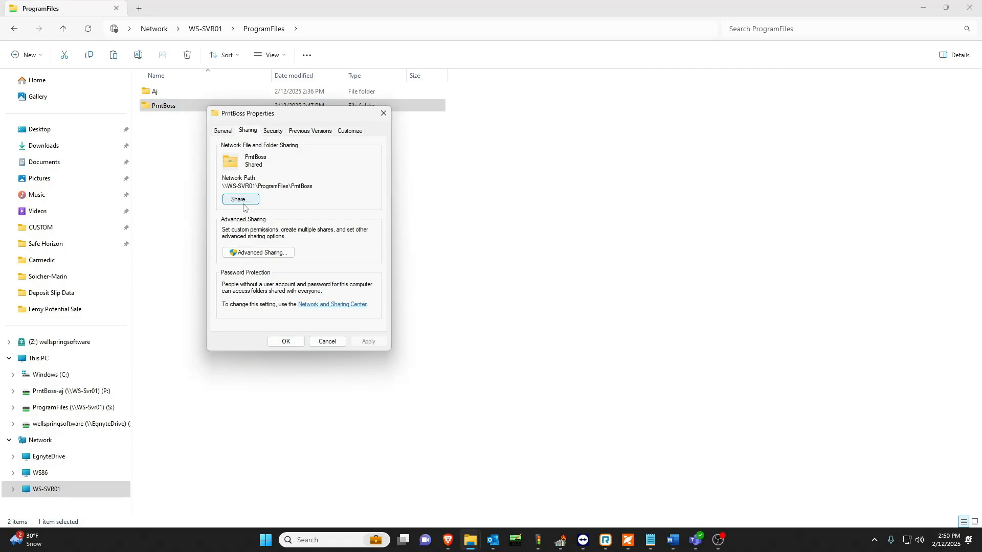
pyautogui.click(241, 199)
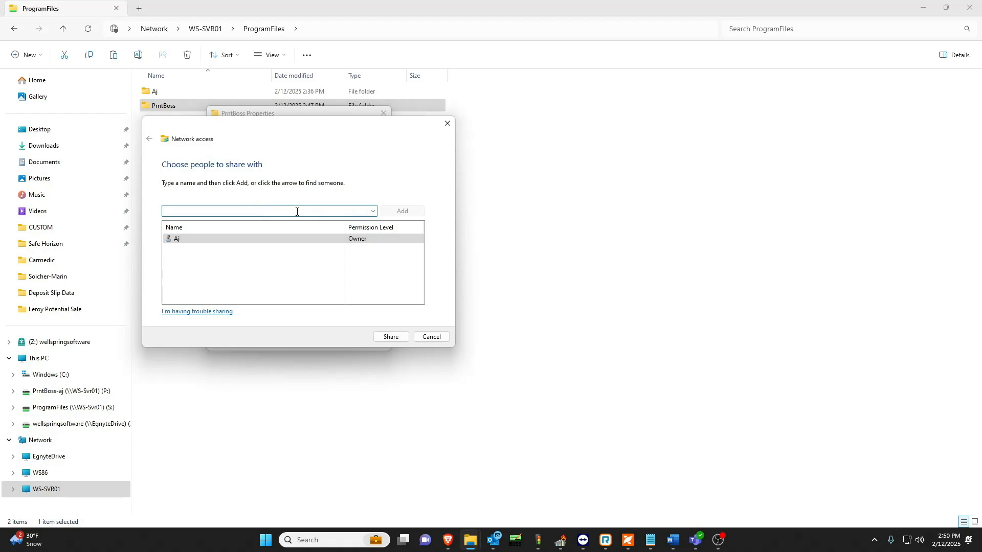
pyautogui.write('Everyone')
pyautogui.click(403, 215)
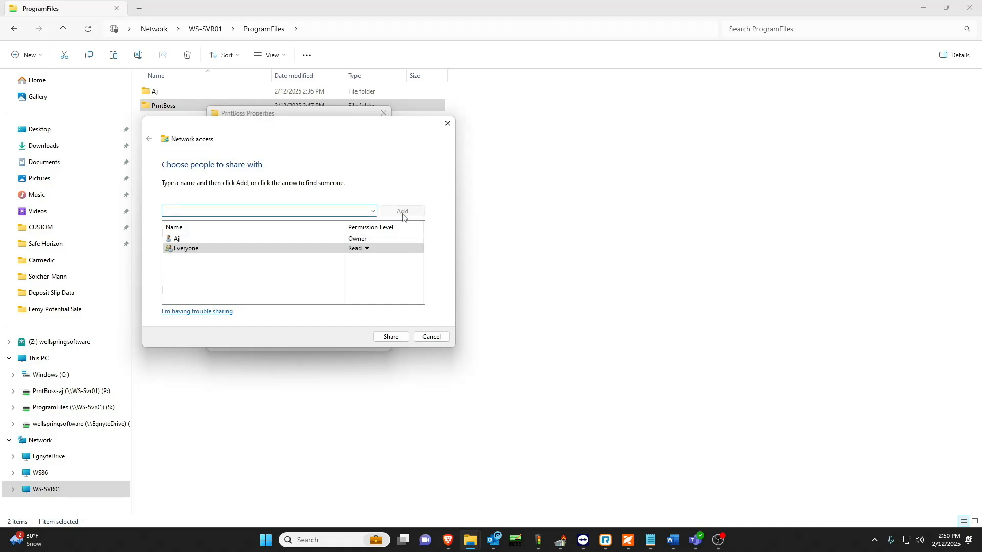
pyautogui.click(367, 250)
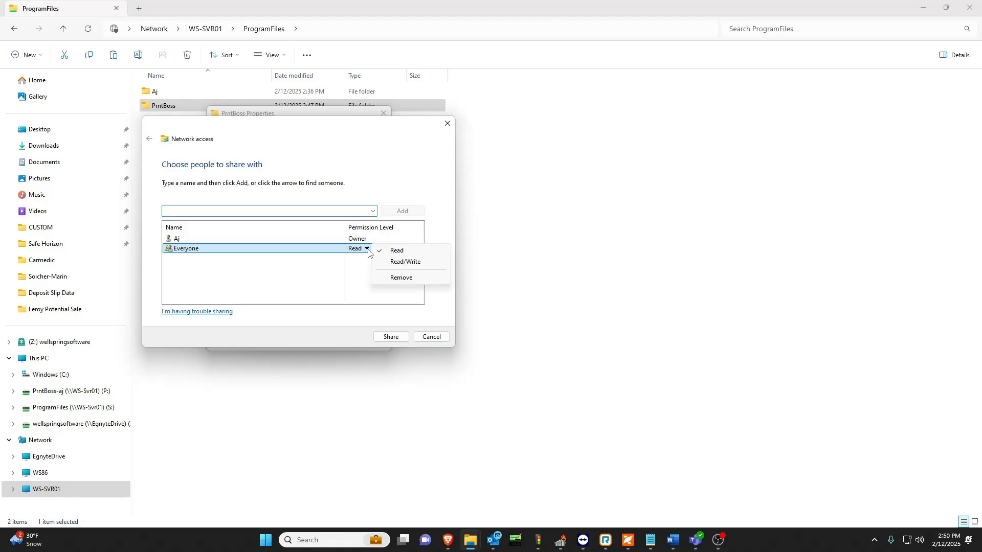
pyautogui.click(404, 262)
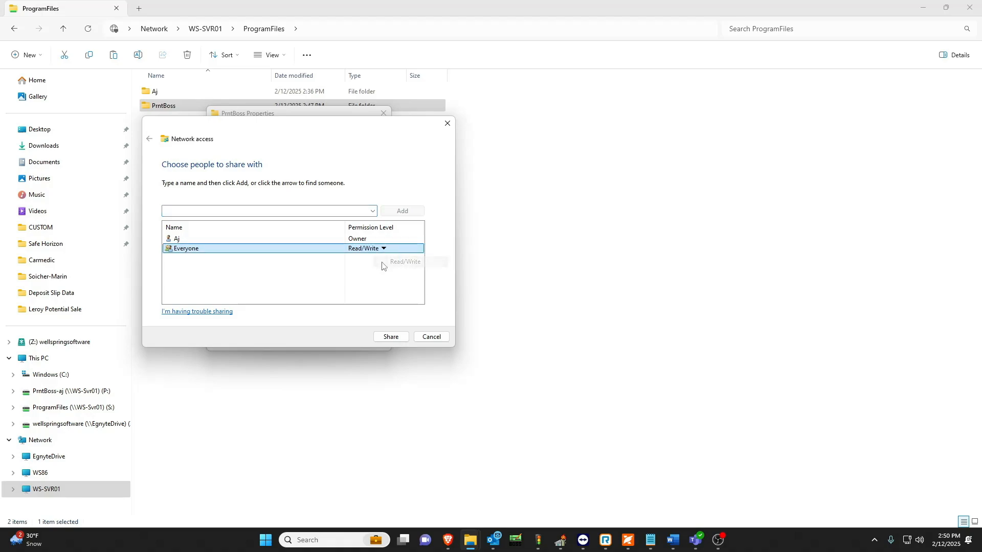
pyautogui.click(389, 338)
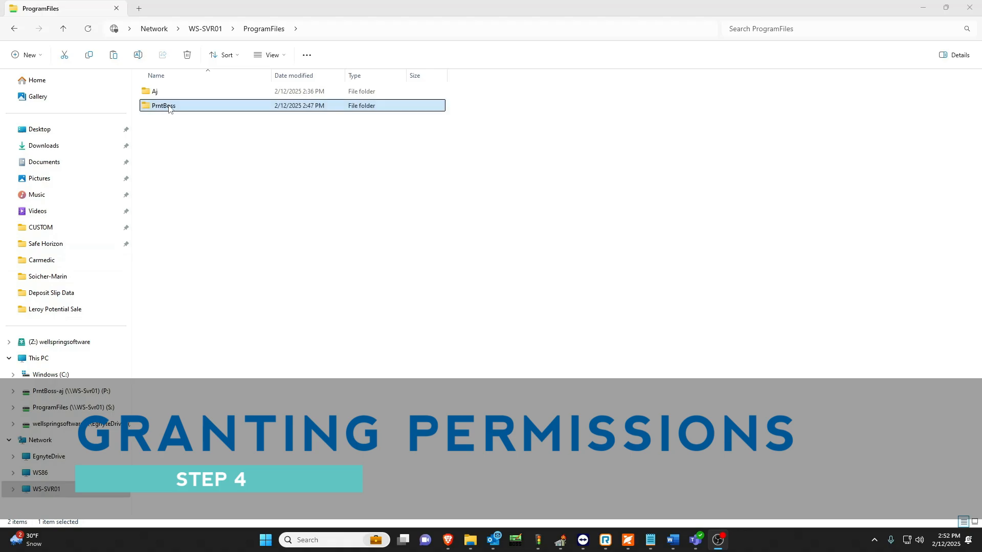
# Add the Everyone group to the PrntBoss folder's security permissions.
pyautogui.rightClick(168, 109)
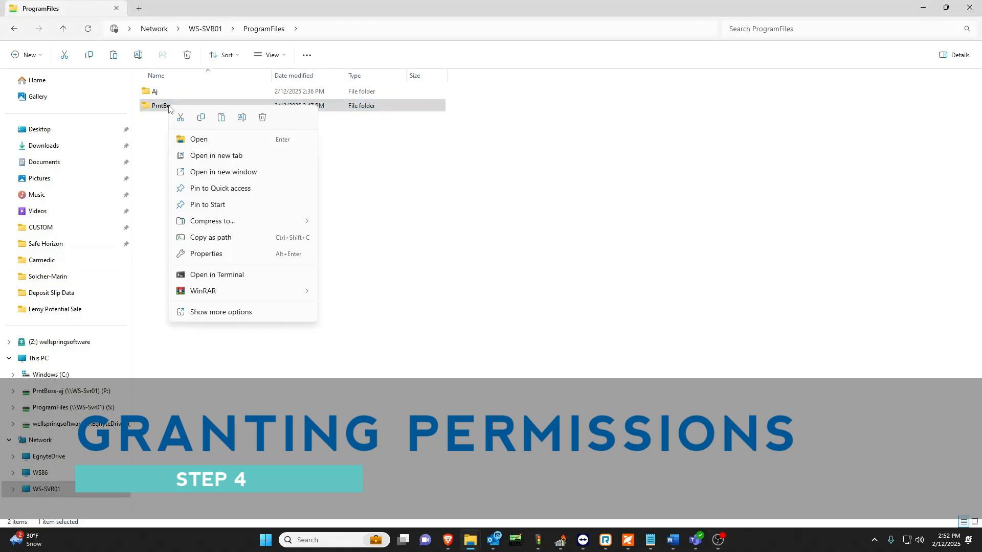
pyautogui.click(225, 254)
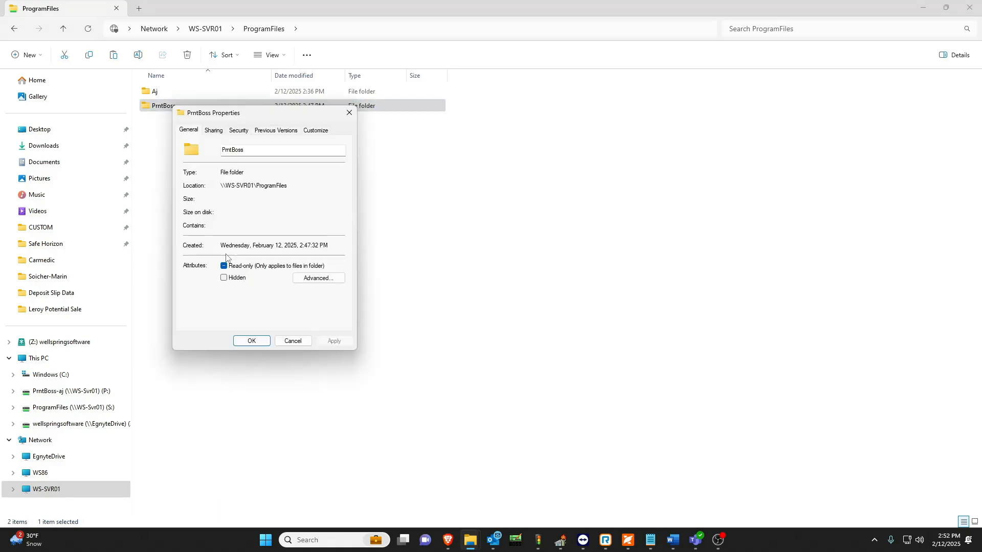
pyautogui.click(240, 131)
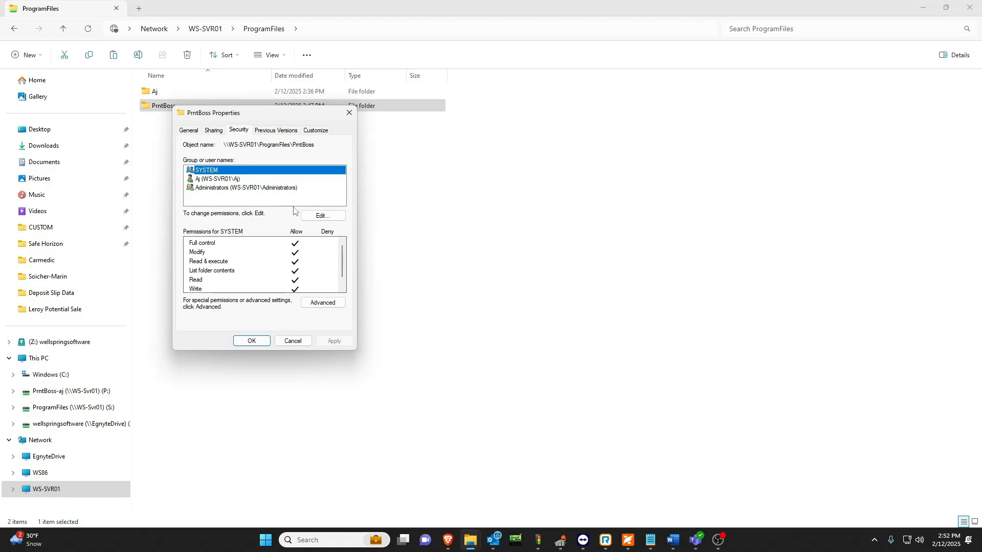
pyautogui.click(313, 216)
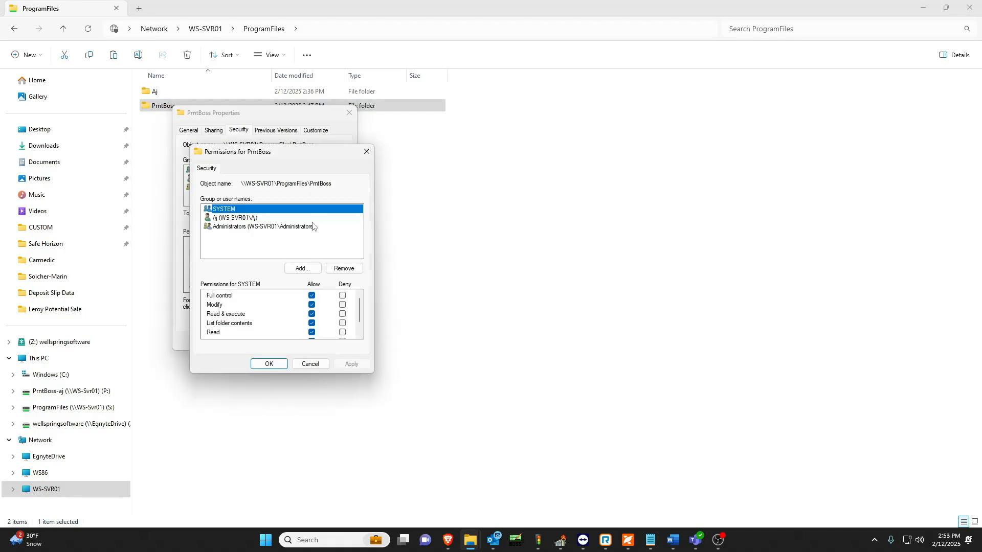
pyautogui.click(307, 269)
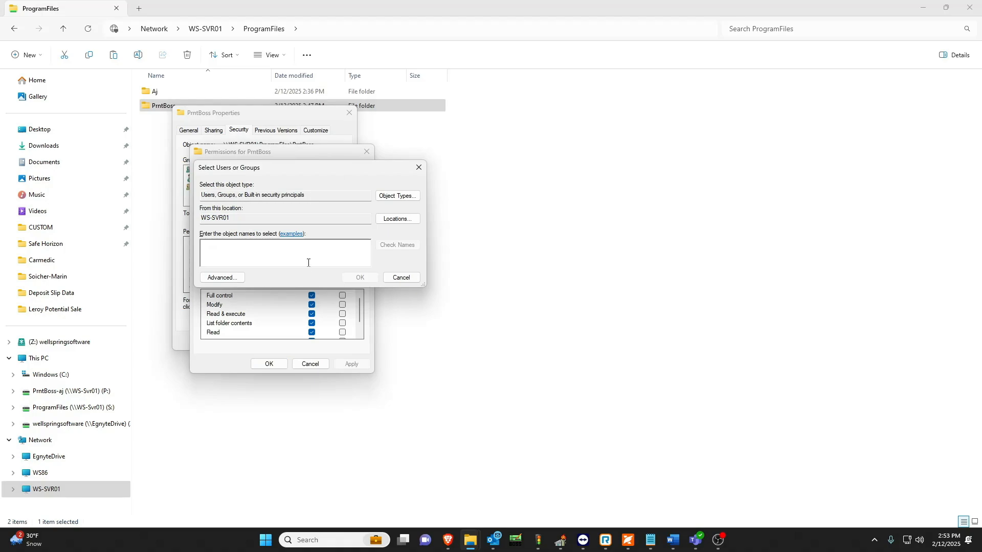
pyautogui.write('Everyone')
pyautogui.press('Return')
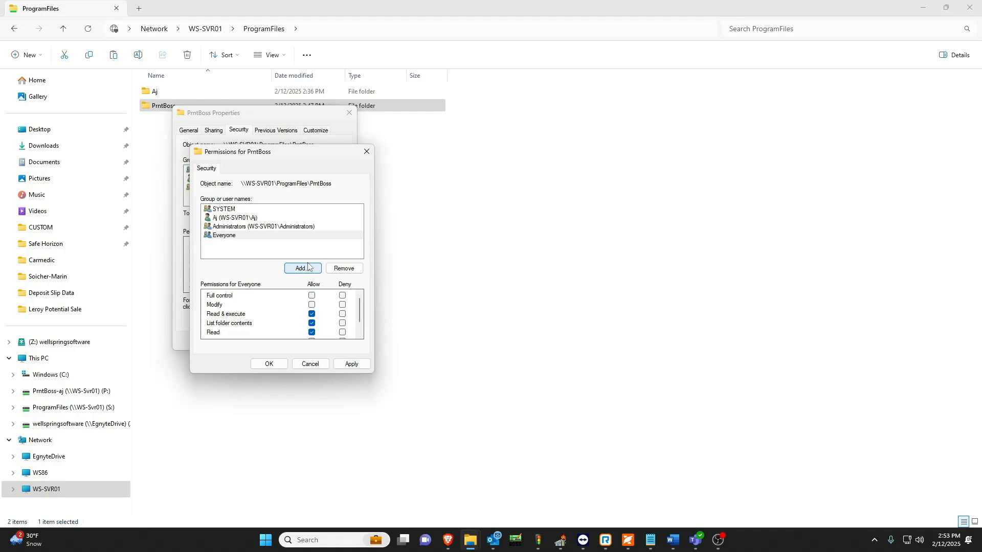
# Allow Everyone Full control of the PrntBoss folder and accept its properties.
pyautogui.click(311, 296)
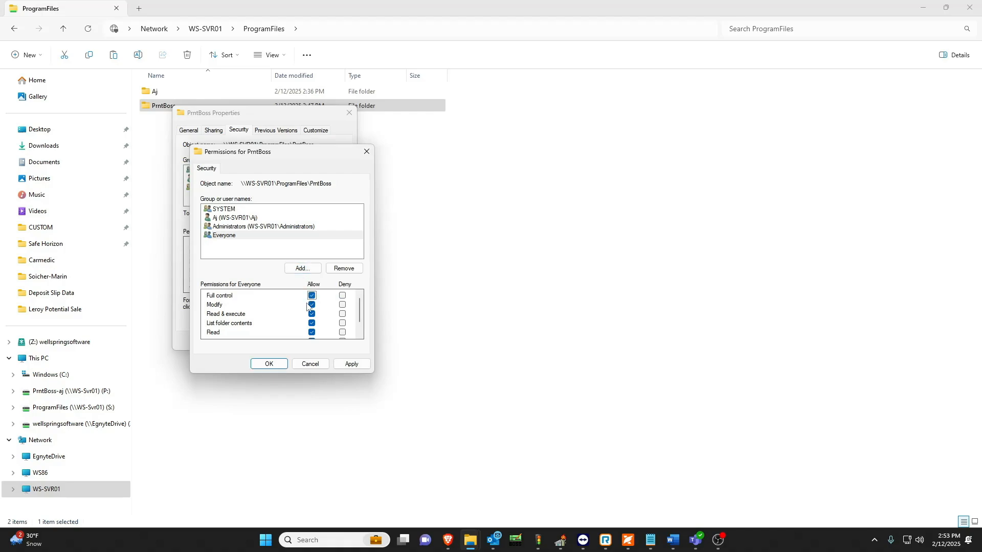
pyautogui.click(279, 363)
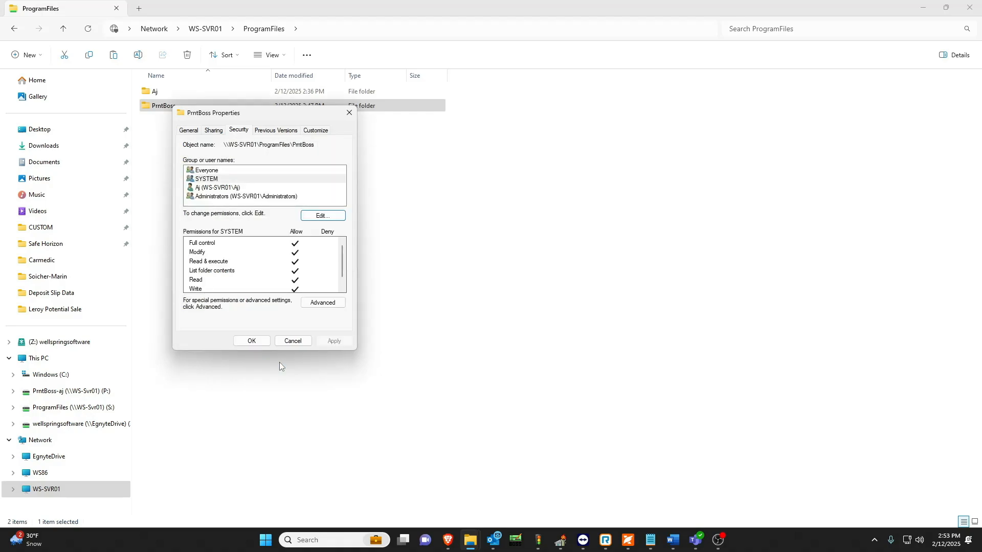
pyautogui.click(251, 341)
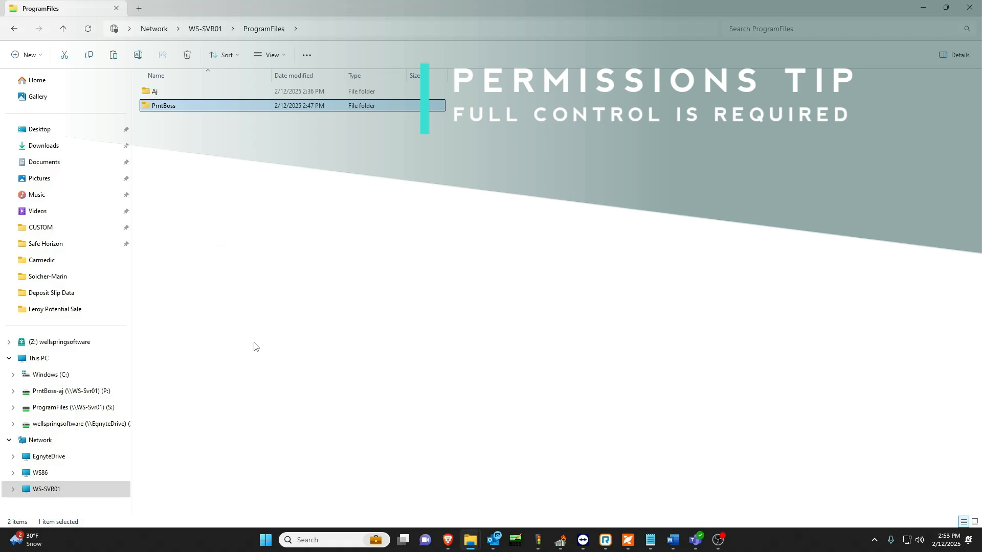
# Open the PrntBoss folder and examine the security permissions of its Forms subfolder.
pyautogui.doubleClick(228, 106)
pyautogui.rightClick(164, 134)
pyautogui.click(209, 284)
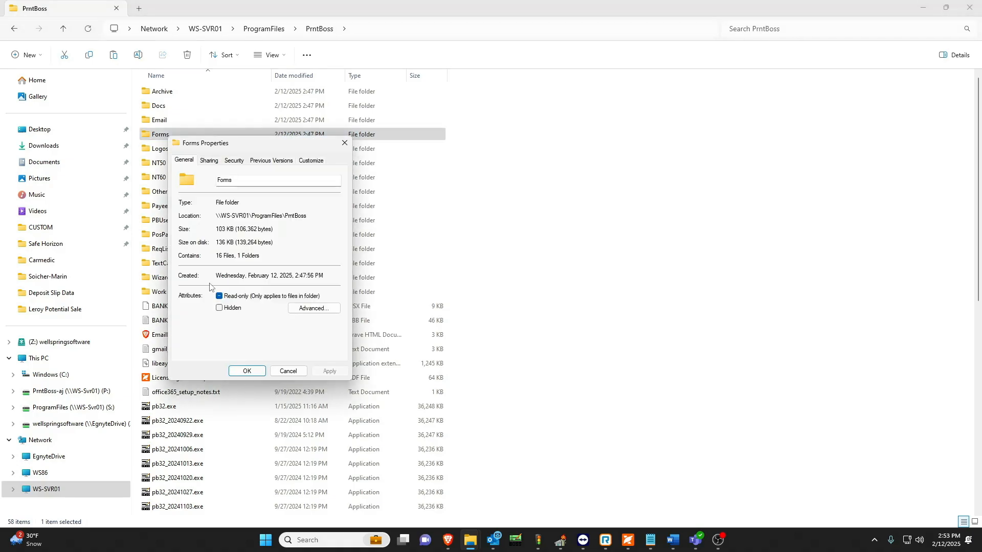
pyautogui.click(235, 161)
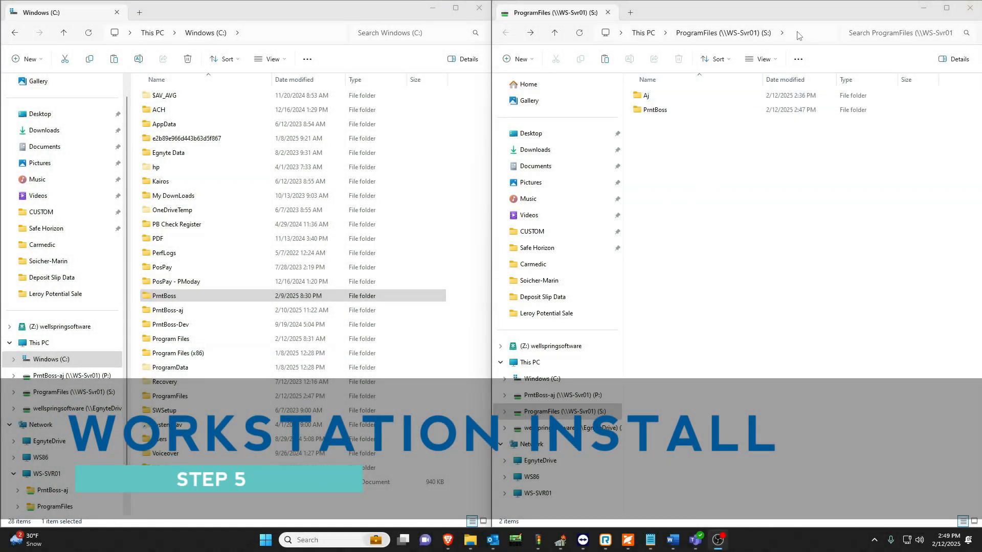
# Go to the \\WS-SVR01 server, open ProgramFiles\PrntBoss, and show the folder's full network path.
pyautogui.click(792, 32)
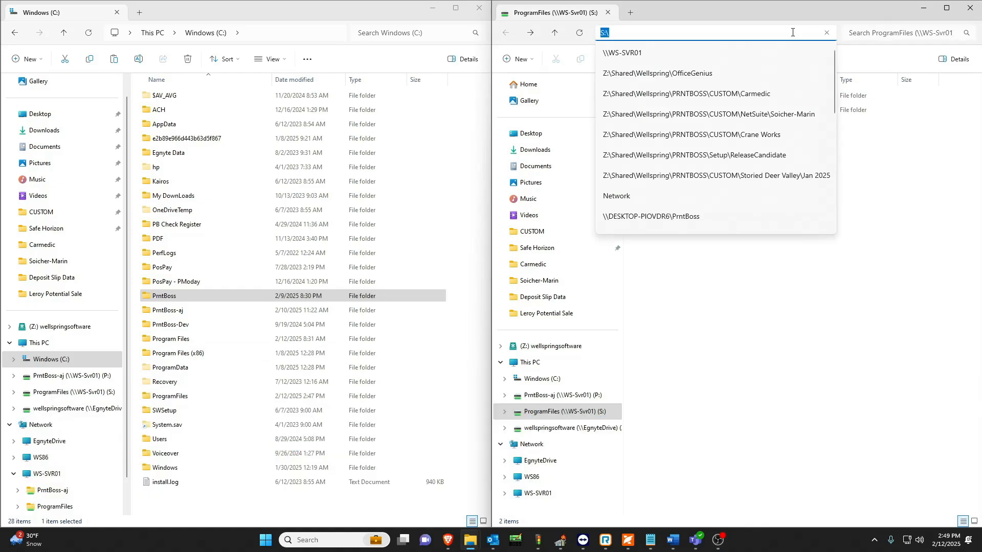
pyautogui.write('\\\\')
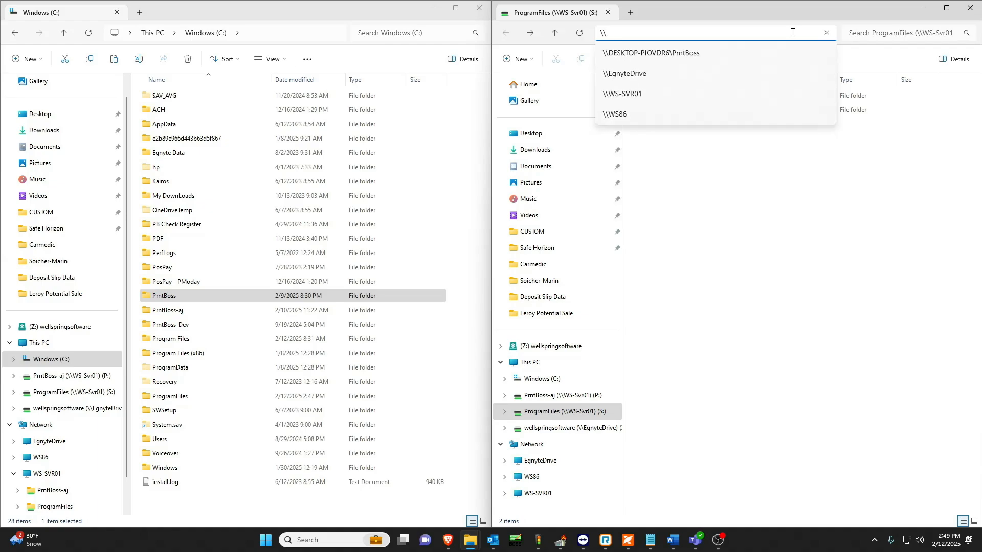
pyautogui.write('SS')
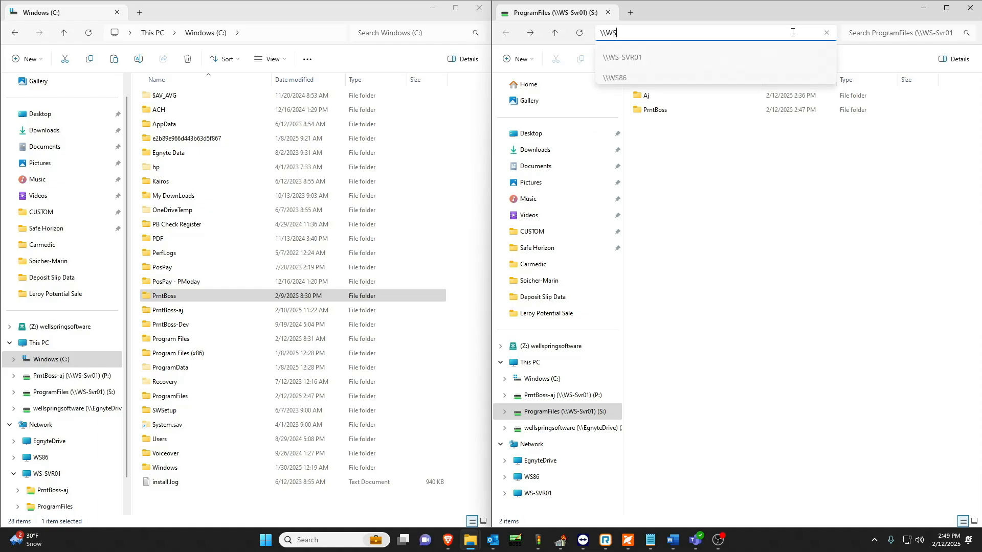
pyautogui.write('-SVR01')
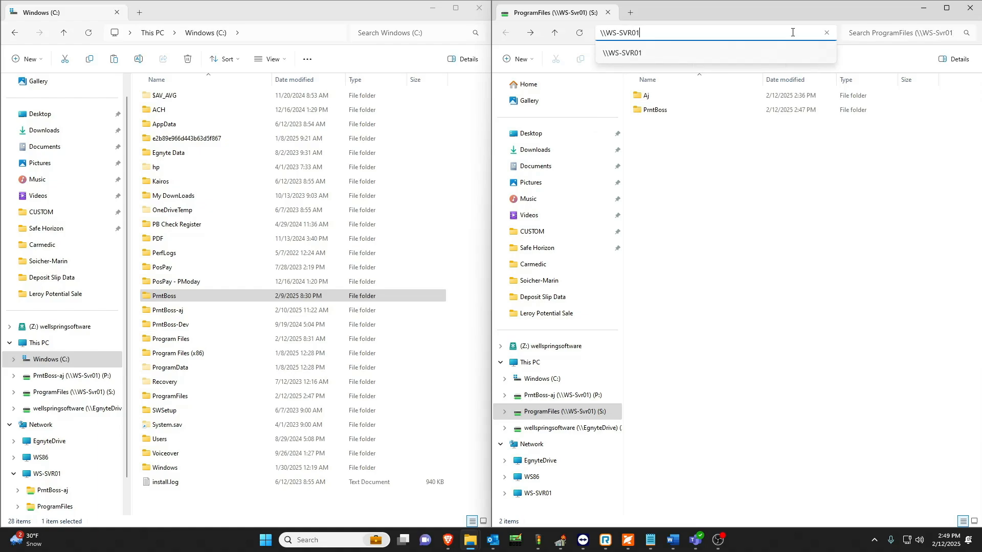
pyautogui.press('Return')
pyautogui.doubleClick(800, 95)
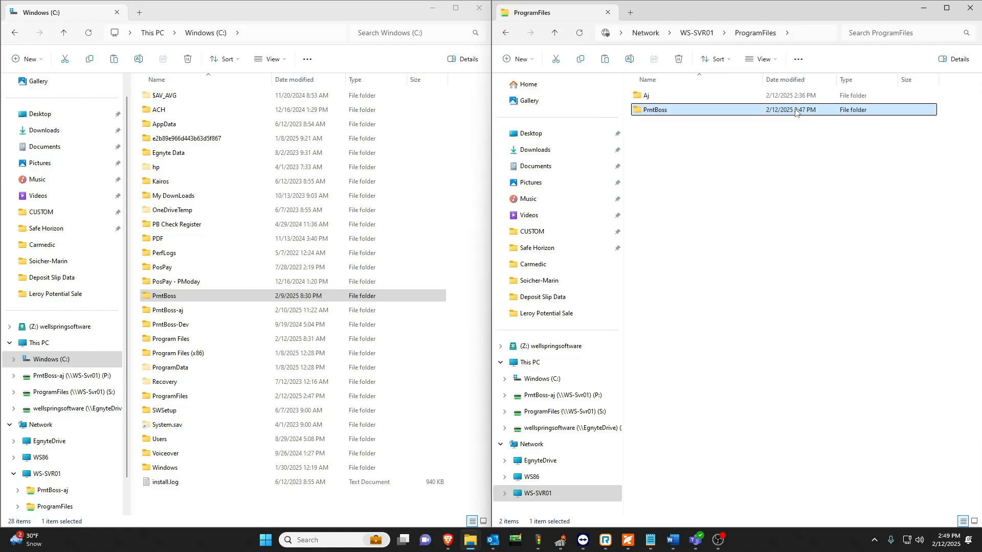
pyautogui.doubleClick(801, 108)
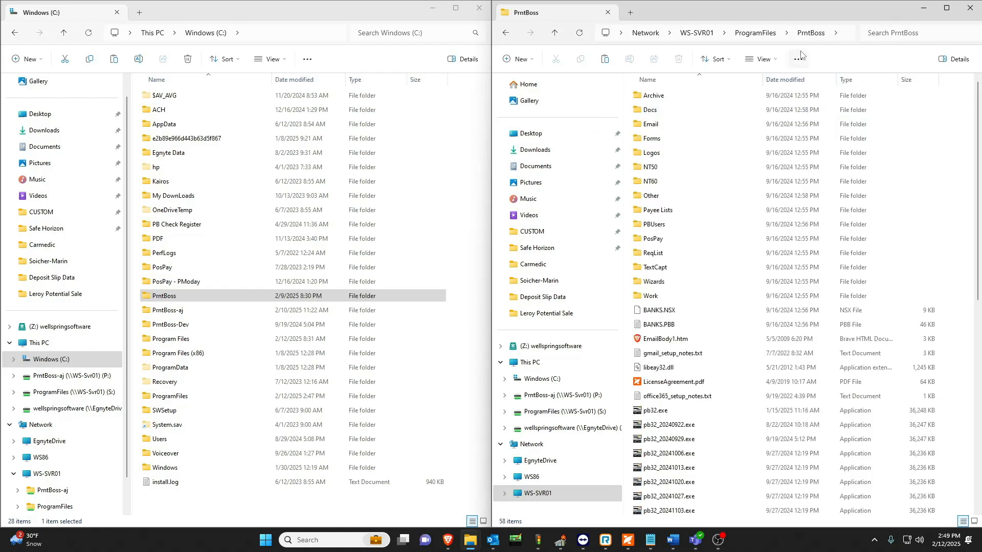
pyautogui.click(844, 33)
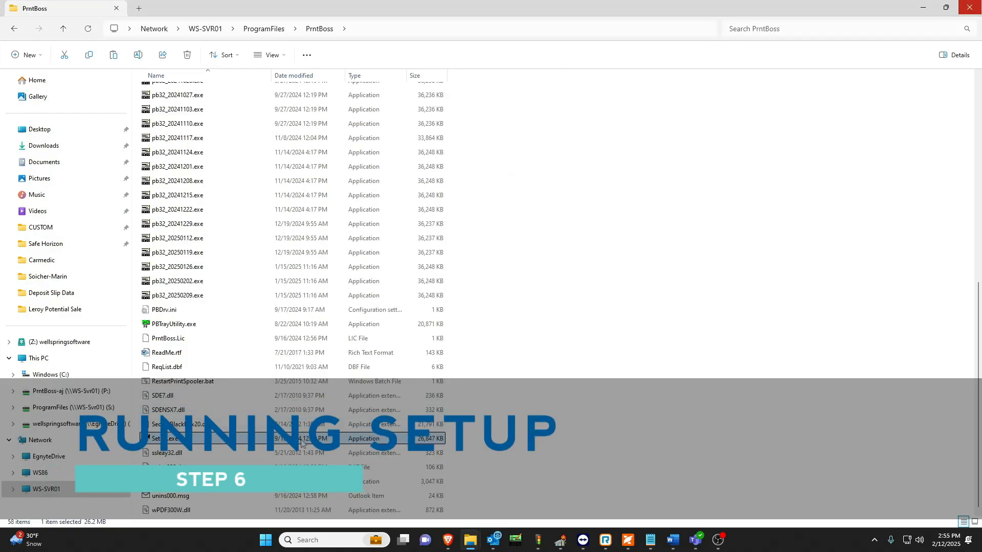
# Run Setup.exe from the server's PrntBoss folder and accept the license agreement.
pyautogui.doubleClick(302, 438)
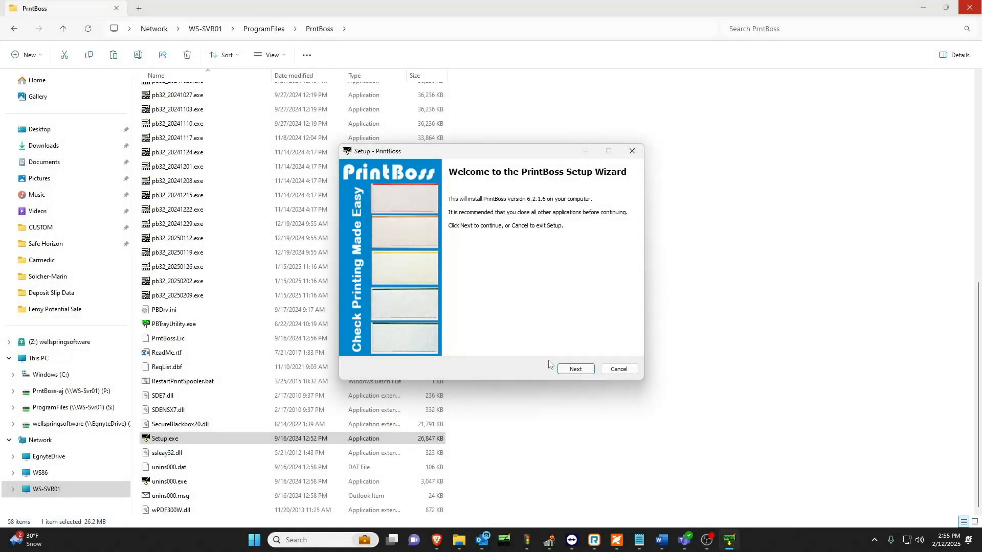
pyautogui.click(571, 370)
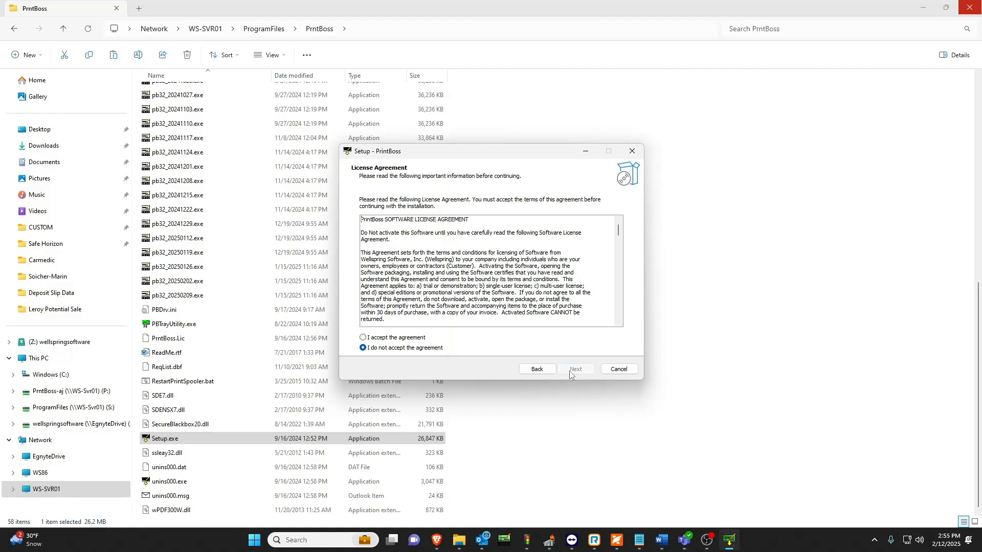
pyautogui.click(422, 340)
pyautogui.click(576, 369)
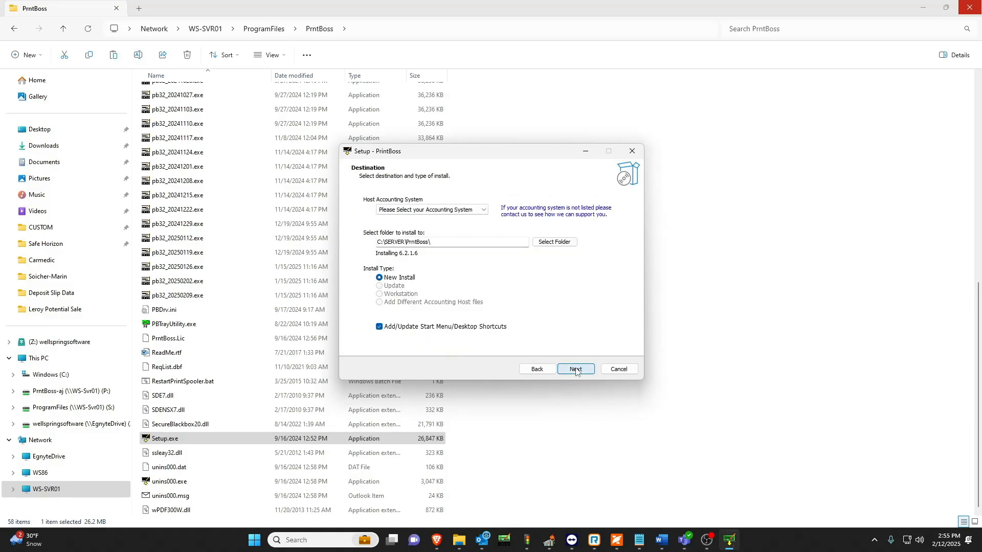
# Copy the PrntBoss folder's network path and set the installation folder to \\WS-SVR01\ProgramFiles\PrntBoss.
pyautogui.click(455, 33)
pyautogui.hotkey('ctrl', 'c')
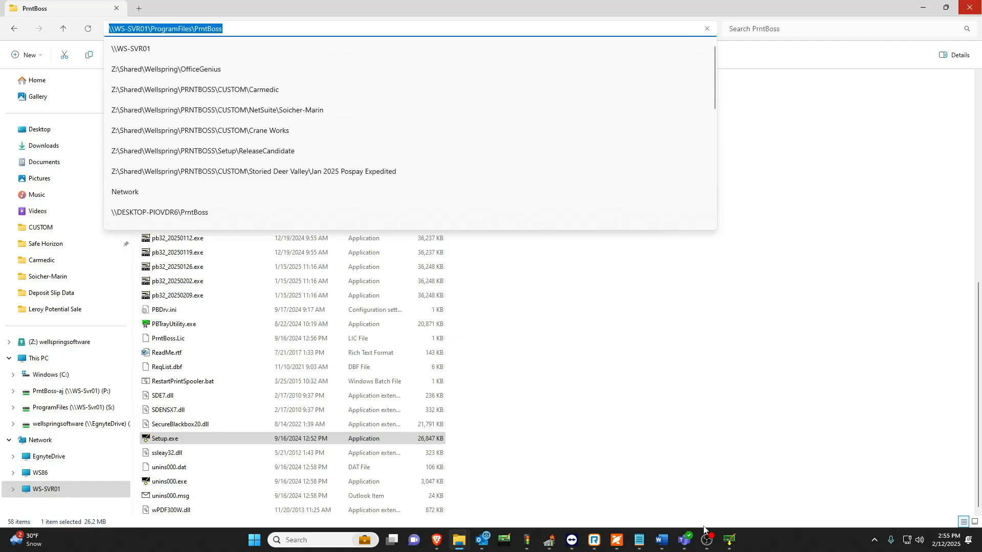
pyautogui.click(729, 540)
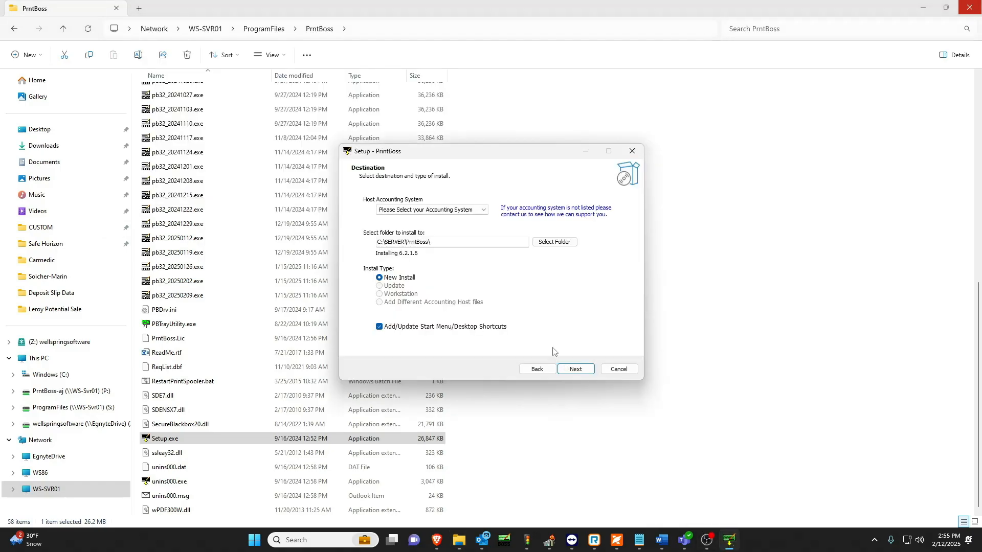
pyautogui.moveTo(456, 242); pyautogui.dragTo(361, 231)
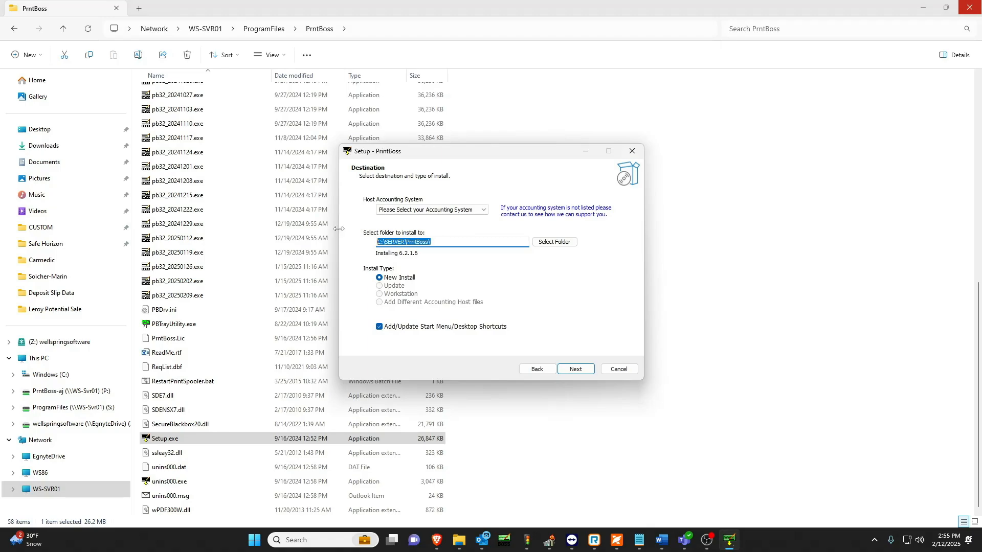
pyautogui.hotkey('ctrl', 'v')
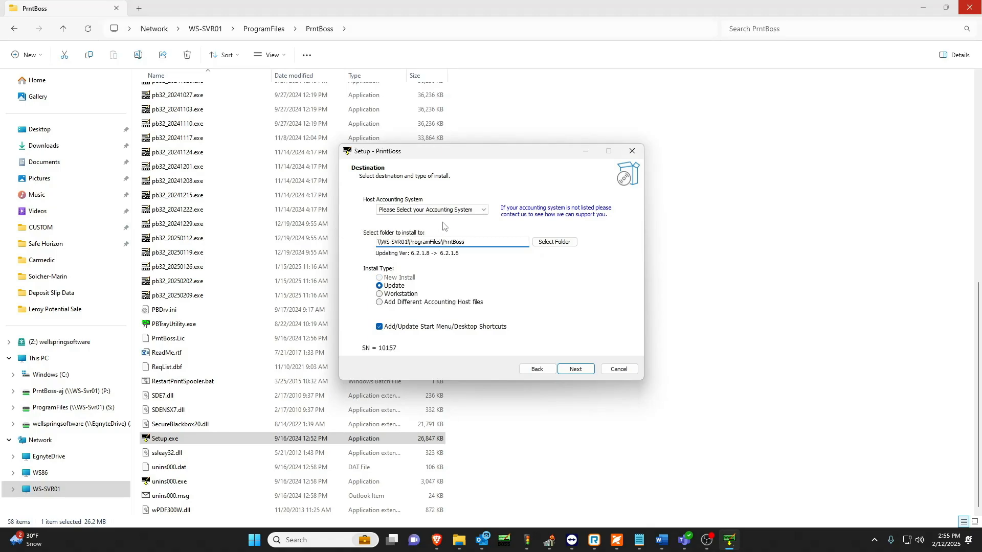
# Choose (Custom) as the host accounting system and Workstation as the install type.
pyautogui.click(447, 209)
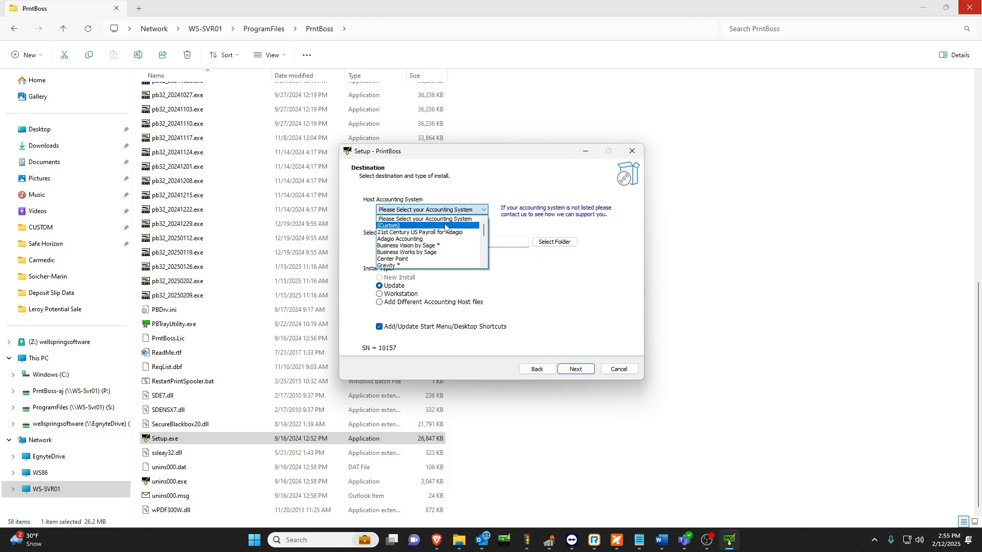
pyautogui.click(444, 227)
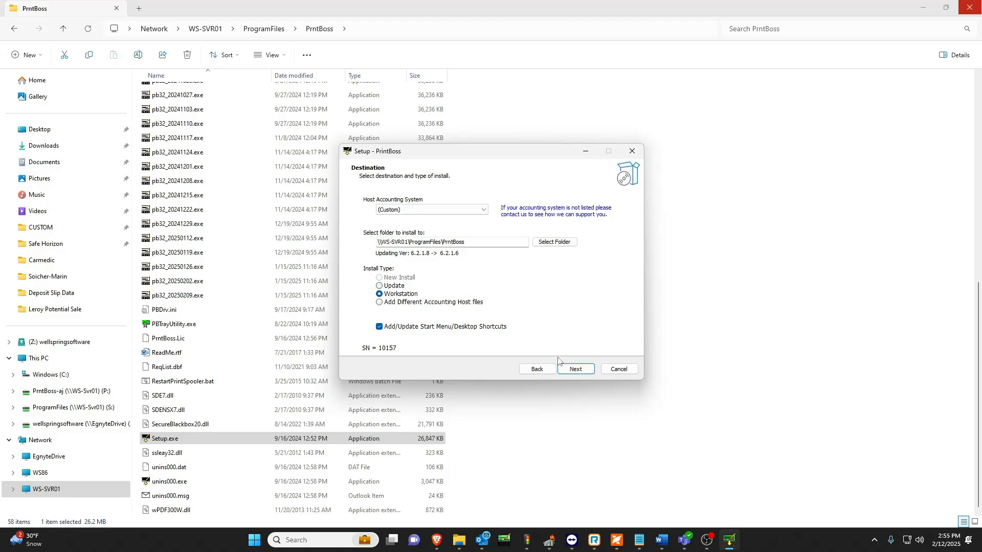
# Install the PrintBoss workstation and finish setup with View ReadMe.rtf and Start PrintBoss after finishing installation enabled.
pyautogui.click(566, 369)
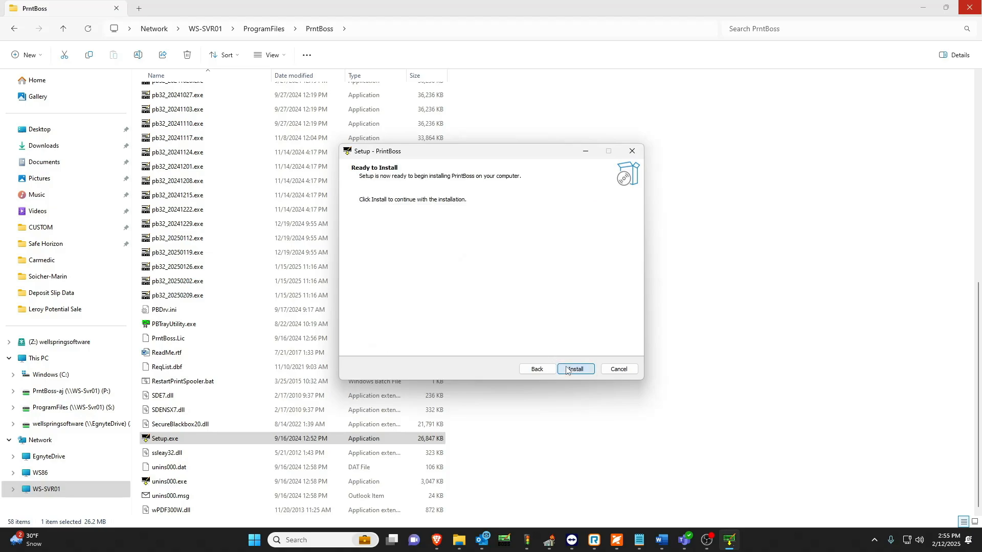
pyautogui.click(567, 370)
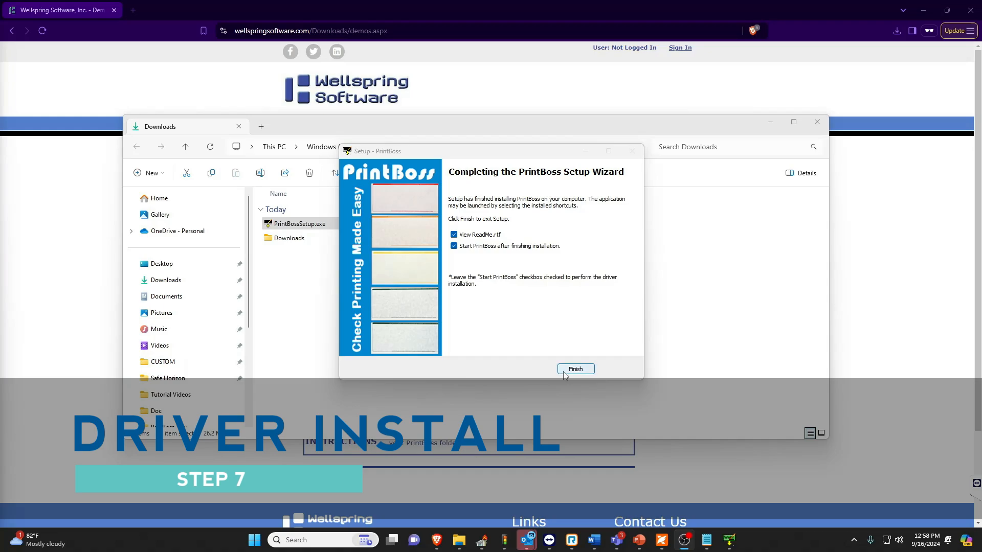
pyautogui.click(563, 372)
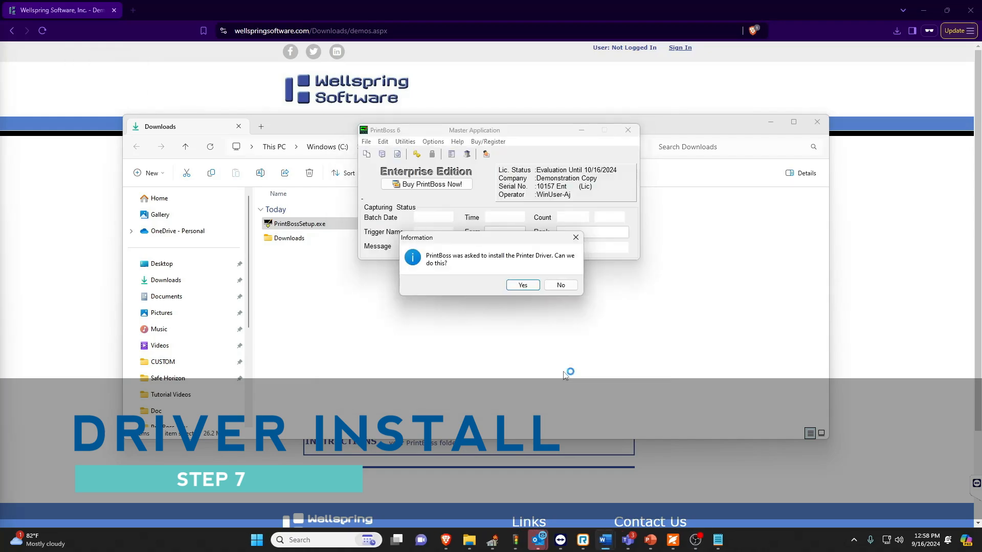
# Allow PrintBoss to install its printer driver and run the batch file that restarts the Print Spooler service.
pyautogui.click(522, 286)
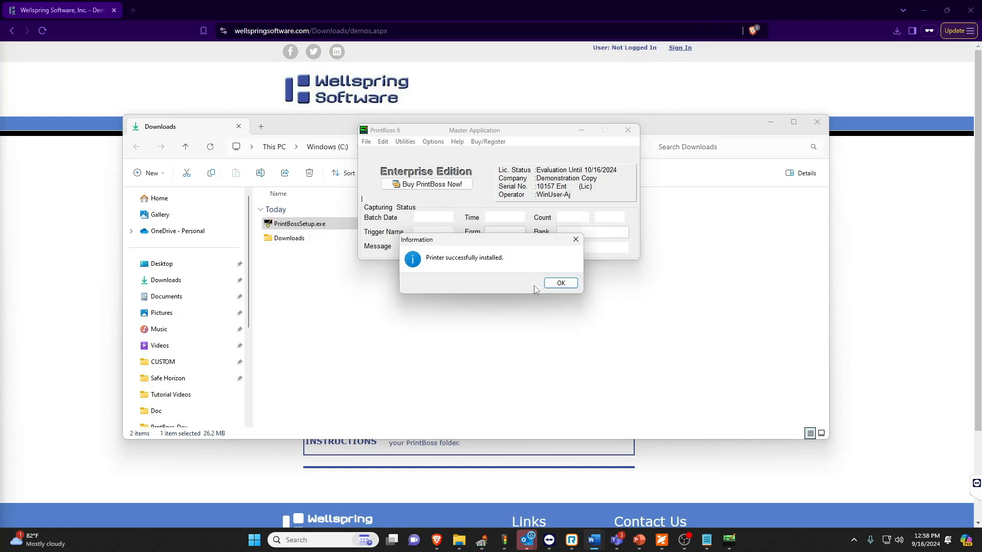
pyautogui.click(562, 283)
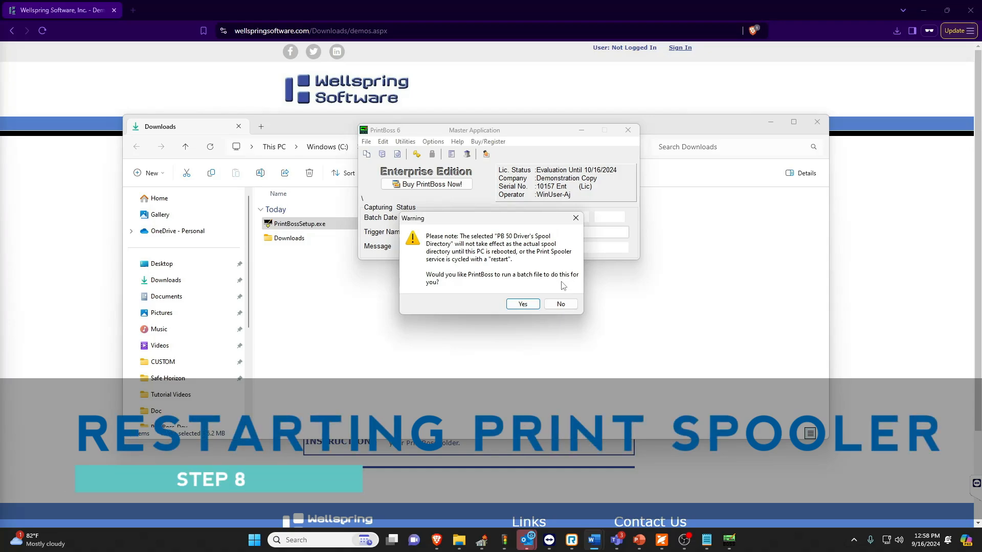
pyautogui.click(522, 304)
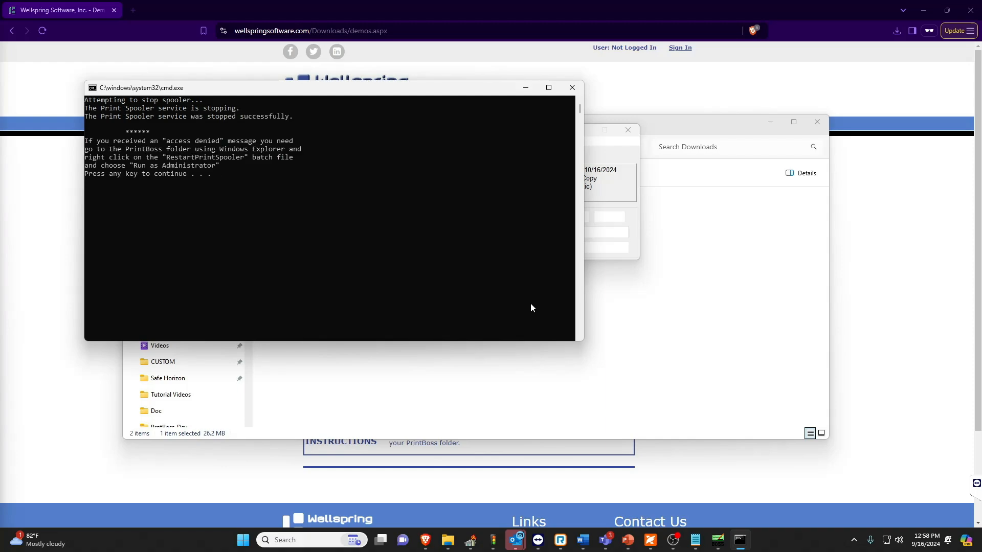
pyautogui.press('Return')
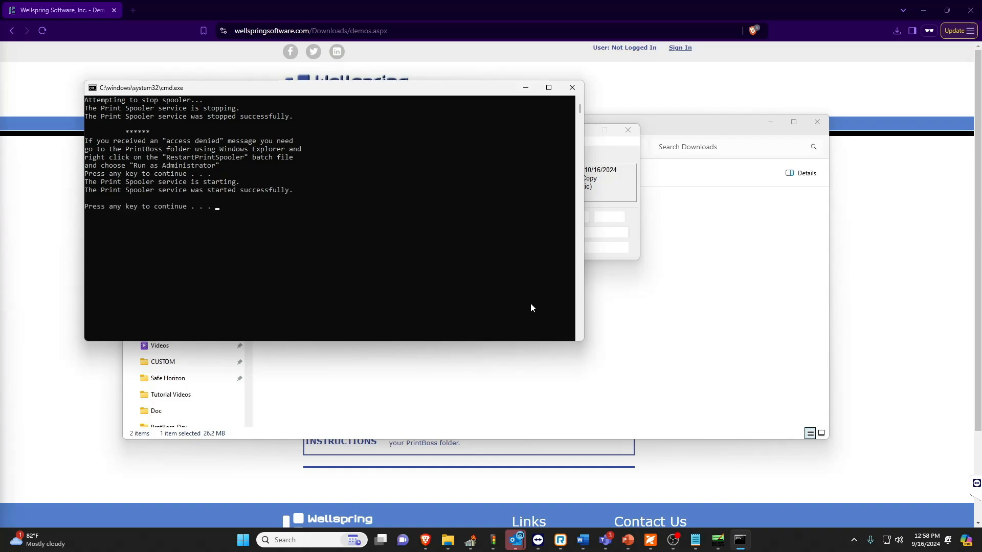
pyautogui.press('Return')
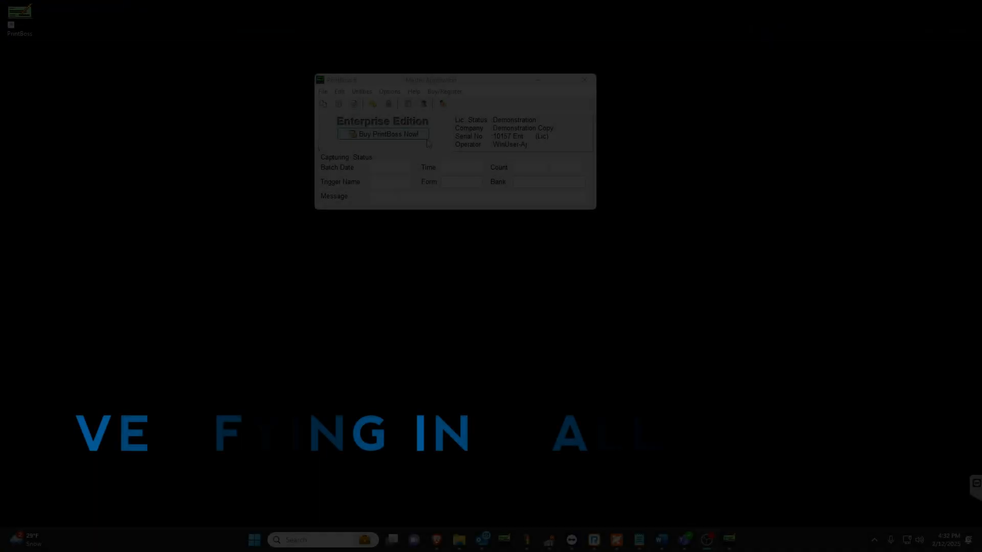
# Show the About PrintBoss information and open the Home directory listed there to verify the installation location.
pyautogui.click(420, 92)
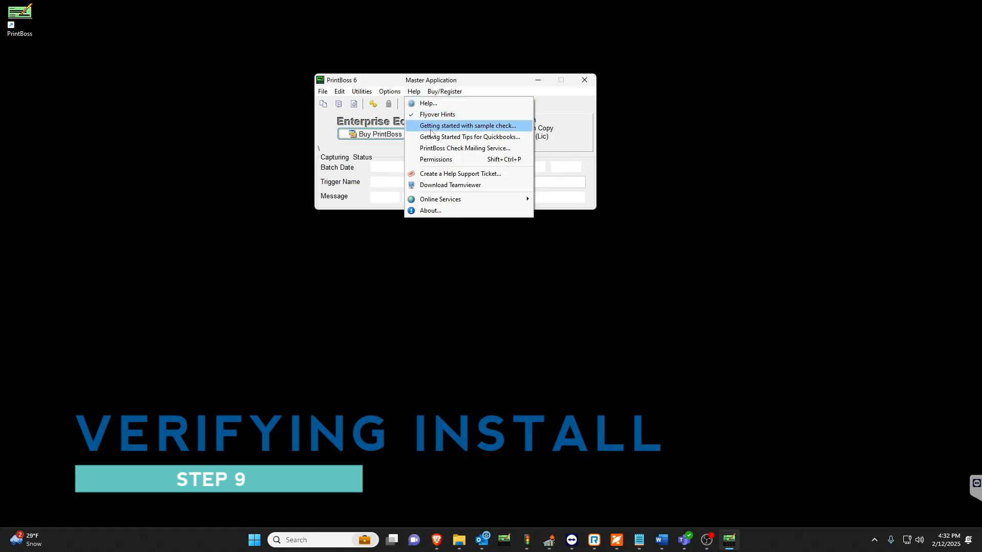
pyautogui.click(449, 211)
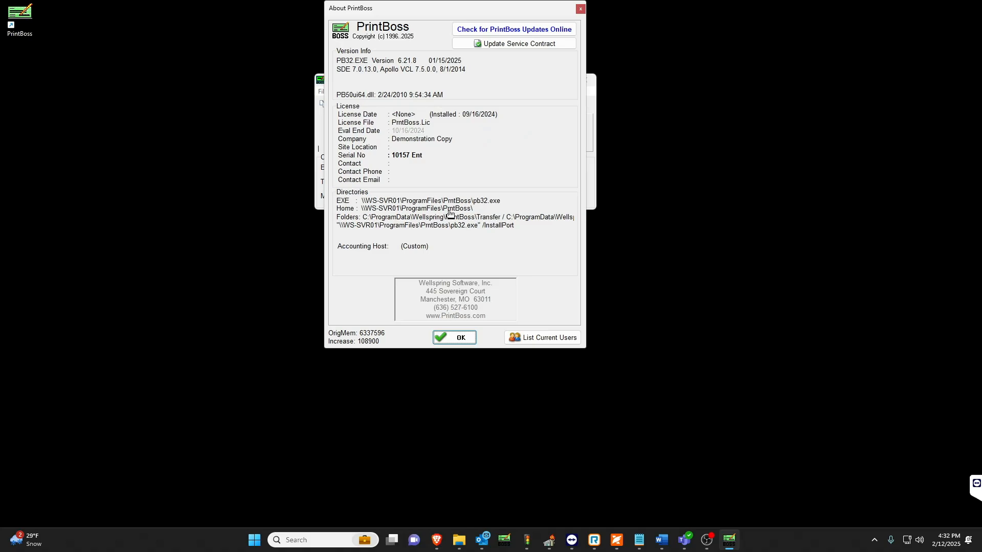
pyautogui.click(450, 210)
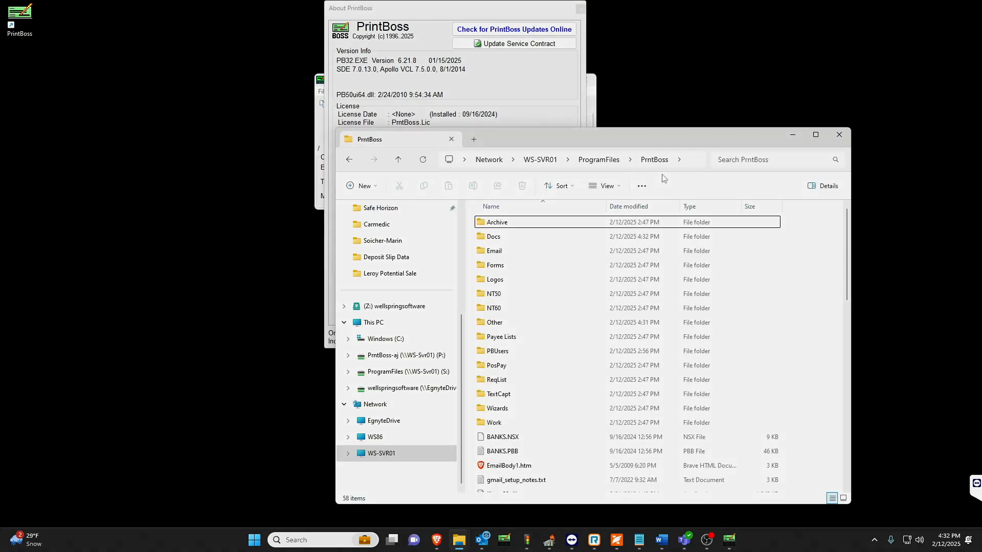